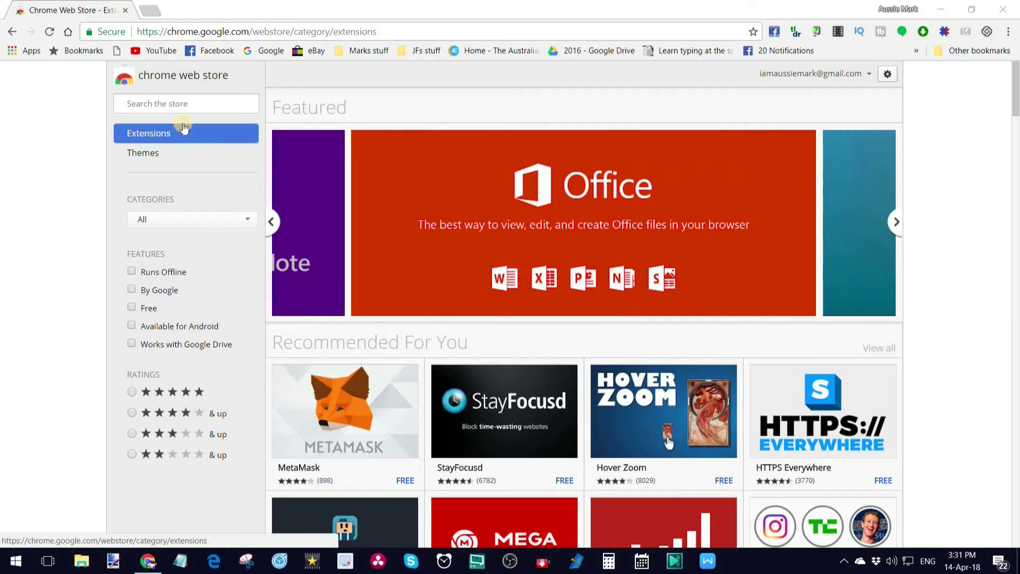
Step: Go to the Extensions category in the Chrome Web Store's left sidebar
left_click(191, 105)
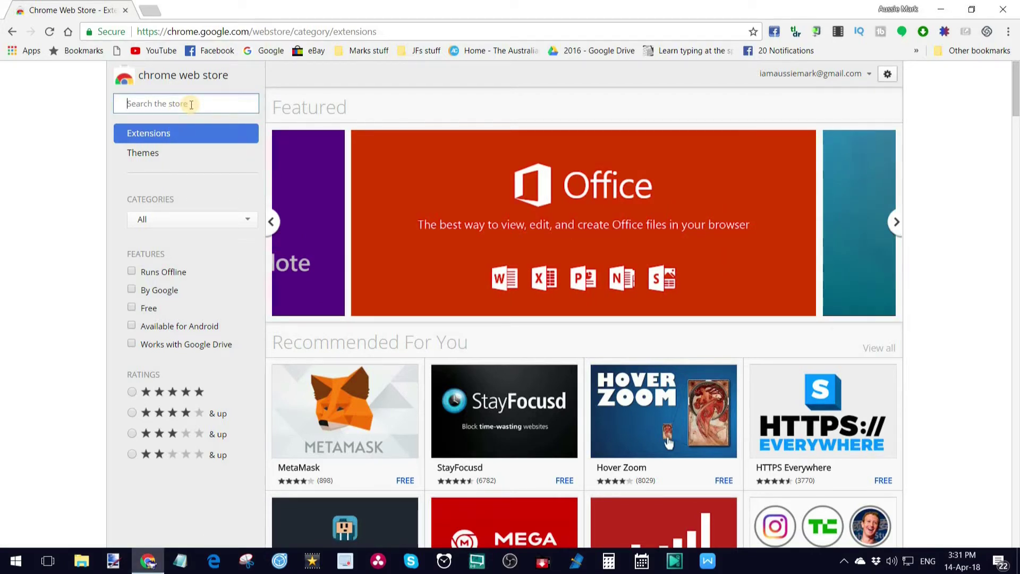
Step: Search the store for 'youtube popout player' and pick the first suggestion
type("Yo")
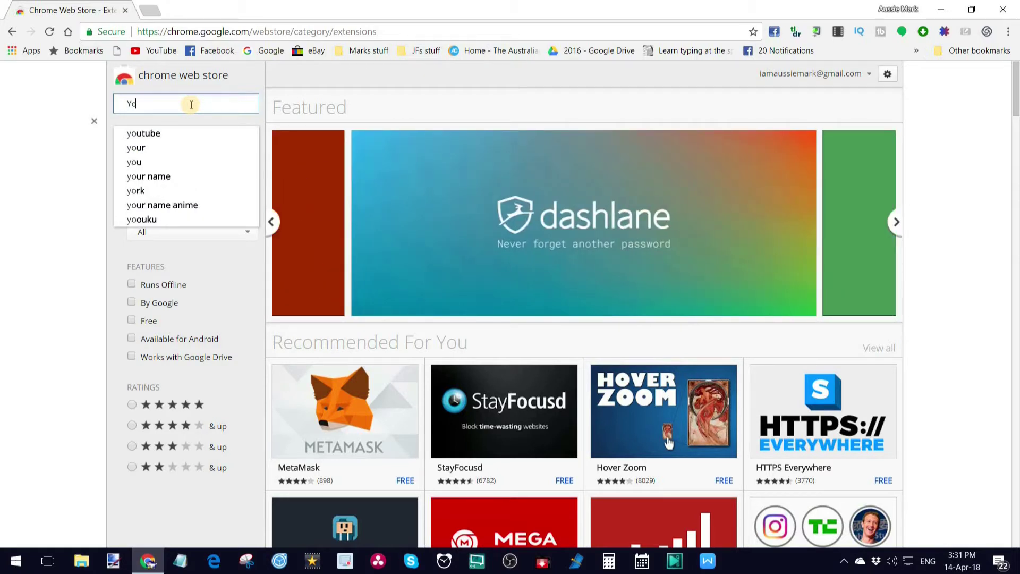
type("utube")
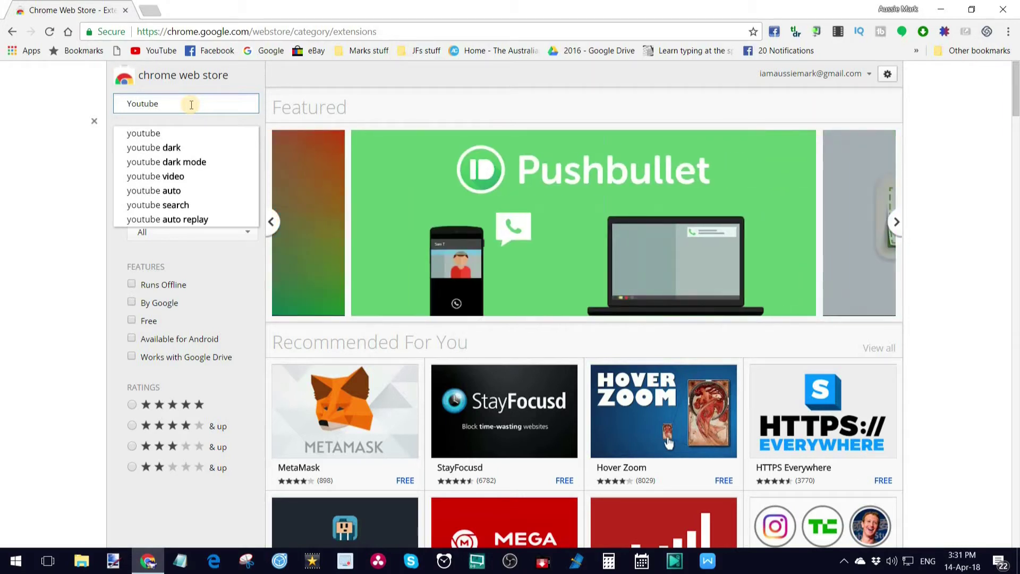
type(" pop")
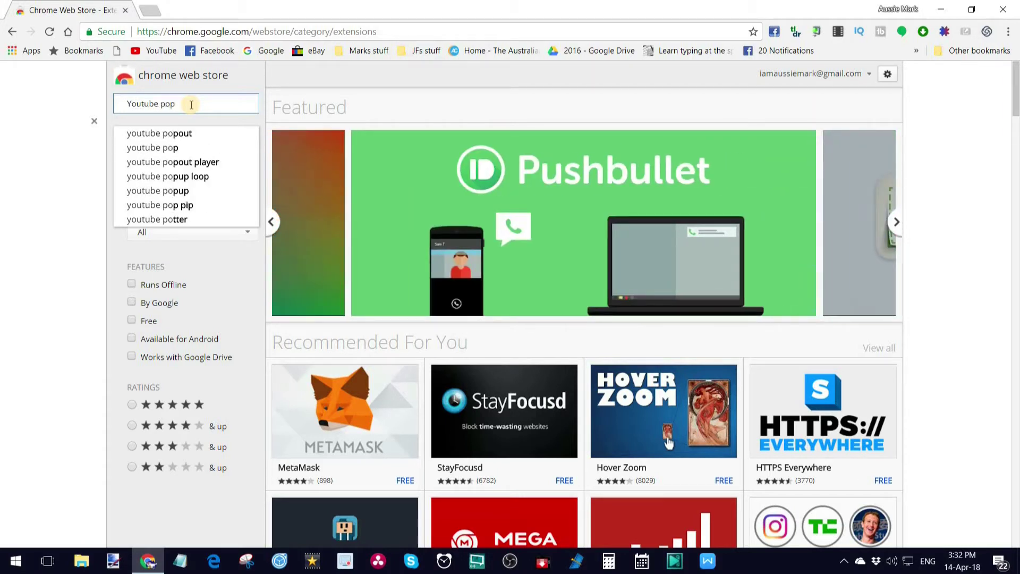
type("out pla")
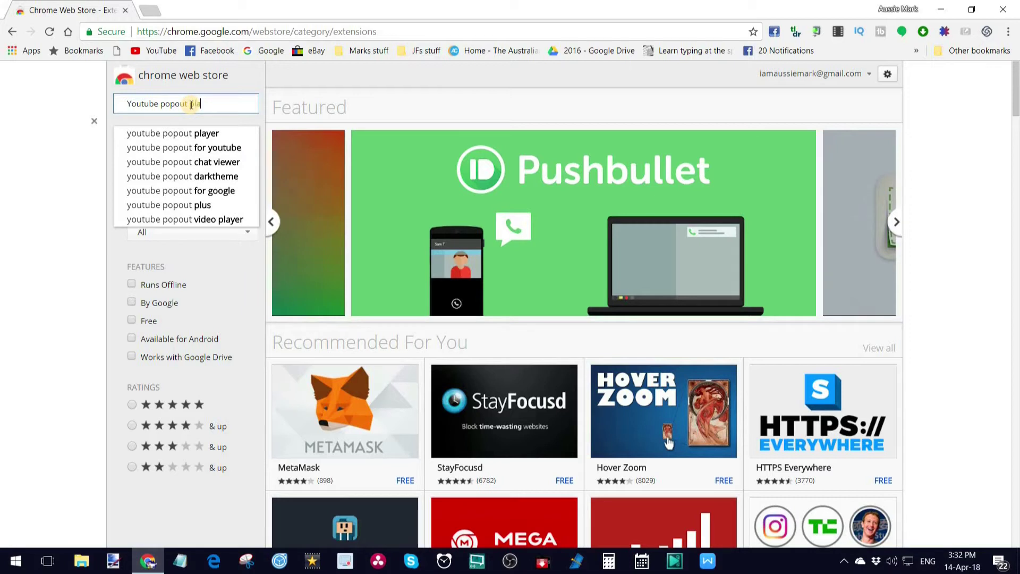
type("yer")
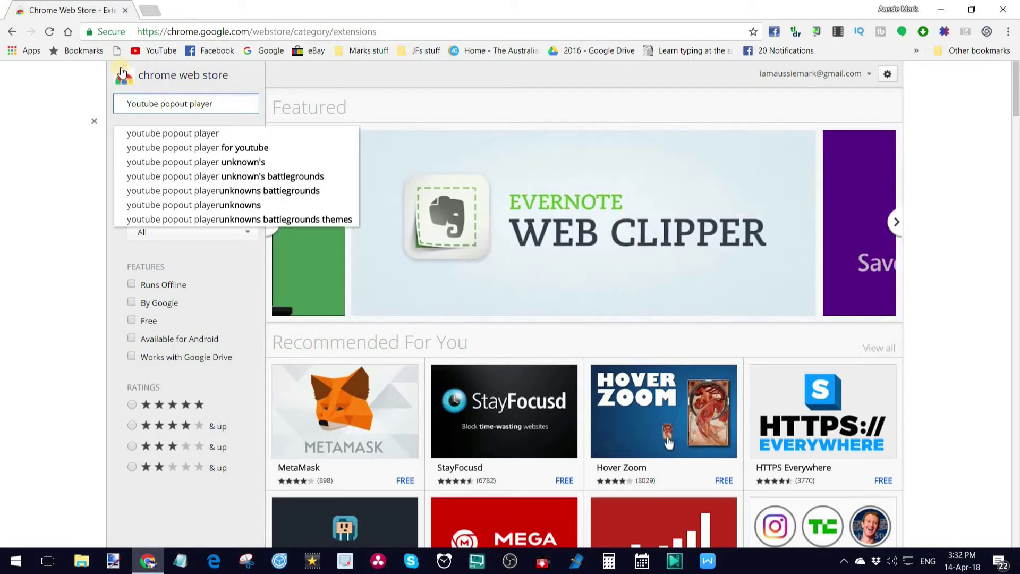
left_click(191, 134)
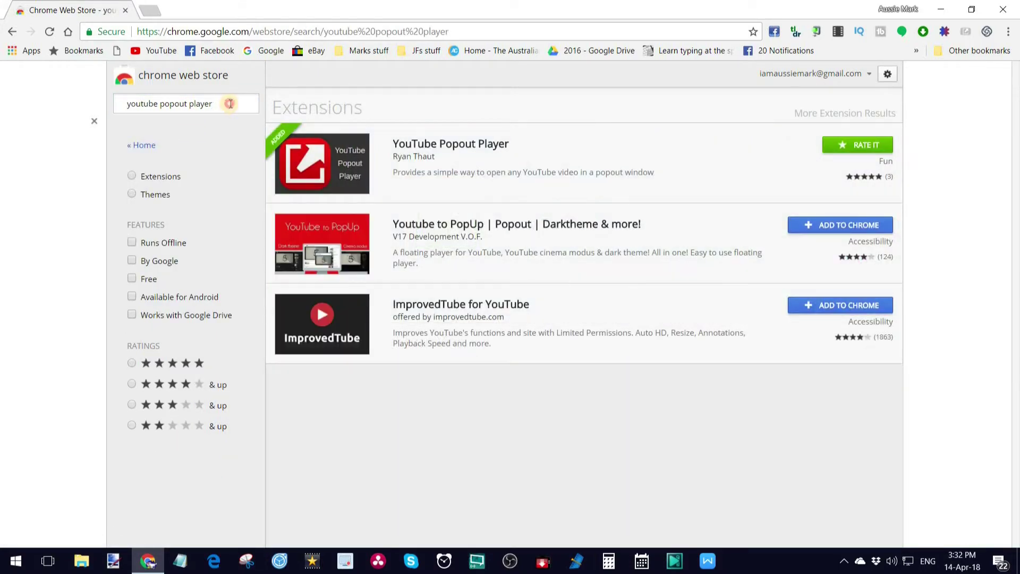
left_click(230, 103)
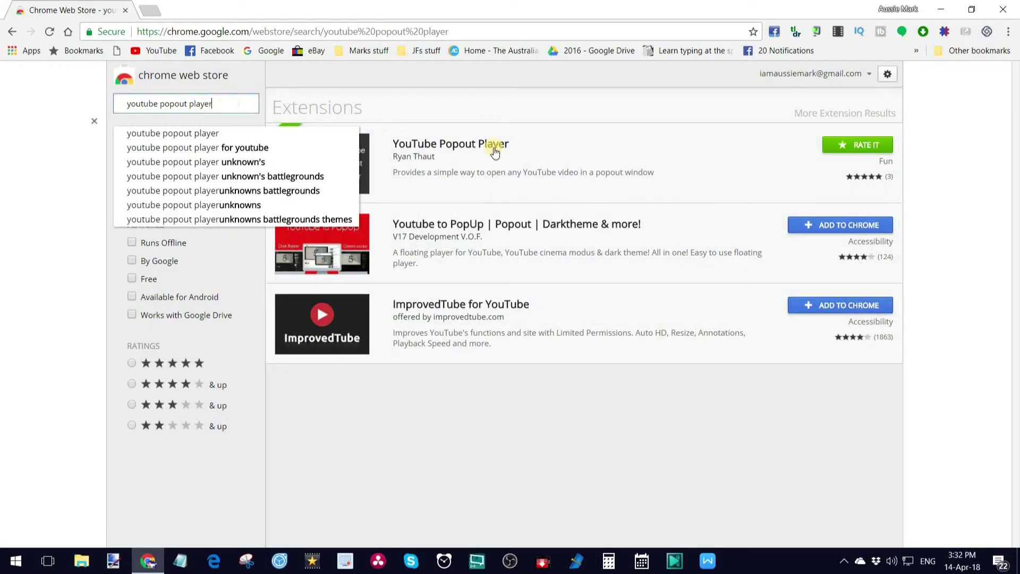
Step: Open the YouTube Popout Player listing, read its reviews, then return to its overview
left_click(603, 146)
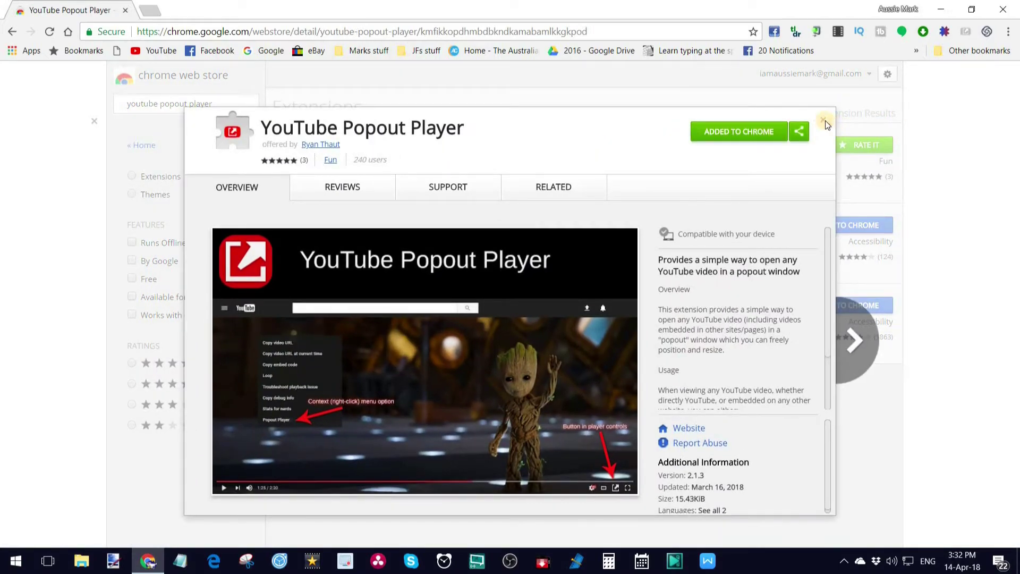
left_click(824, 121)
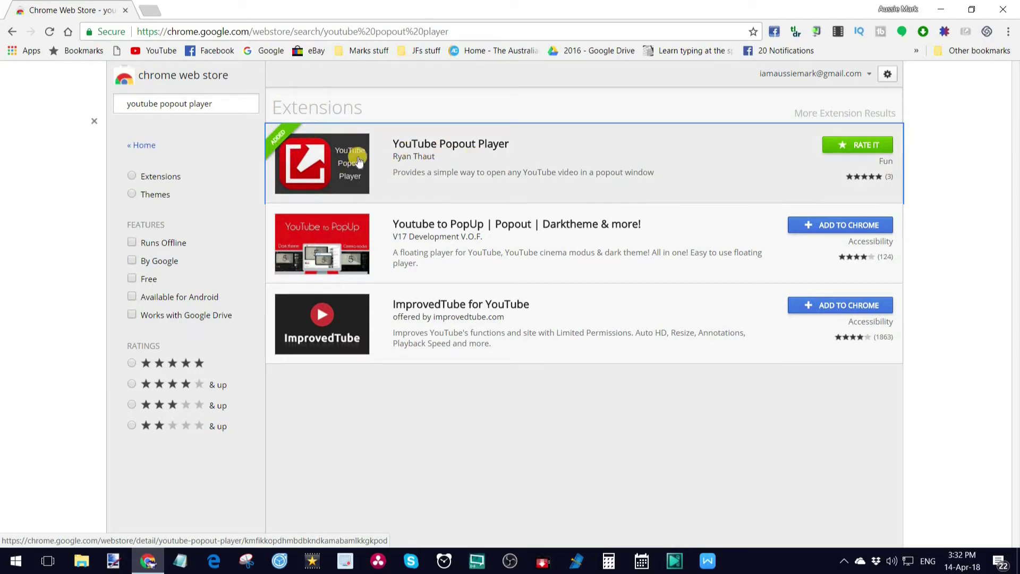
left_click(290, 154)
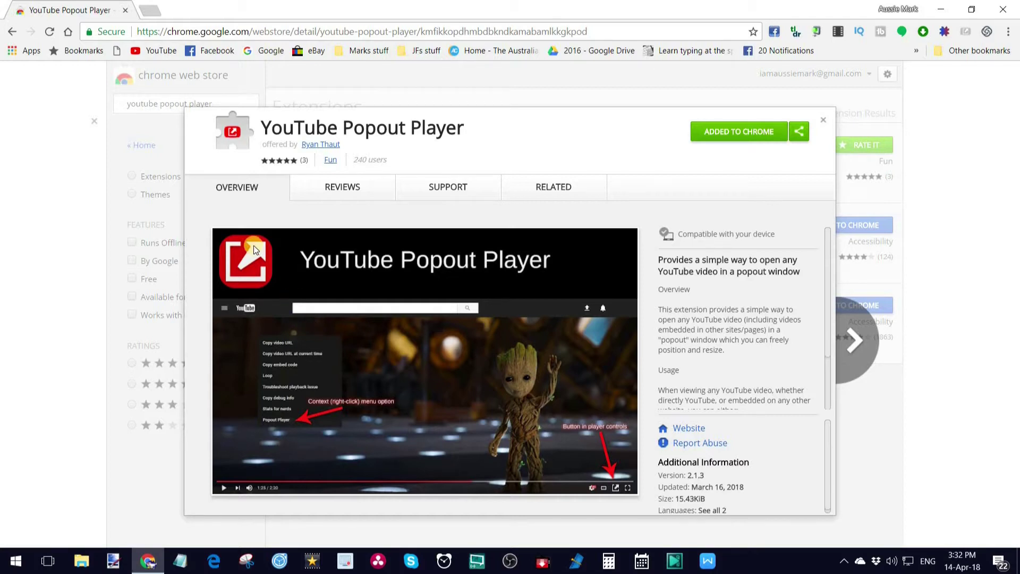
left_click(329, 186)
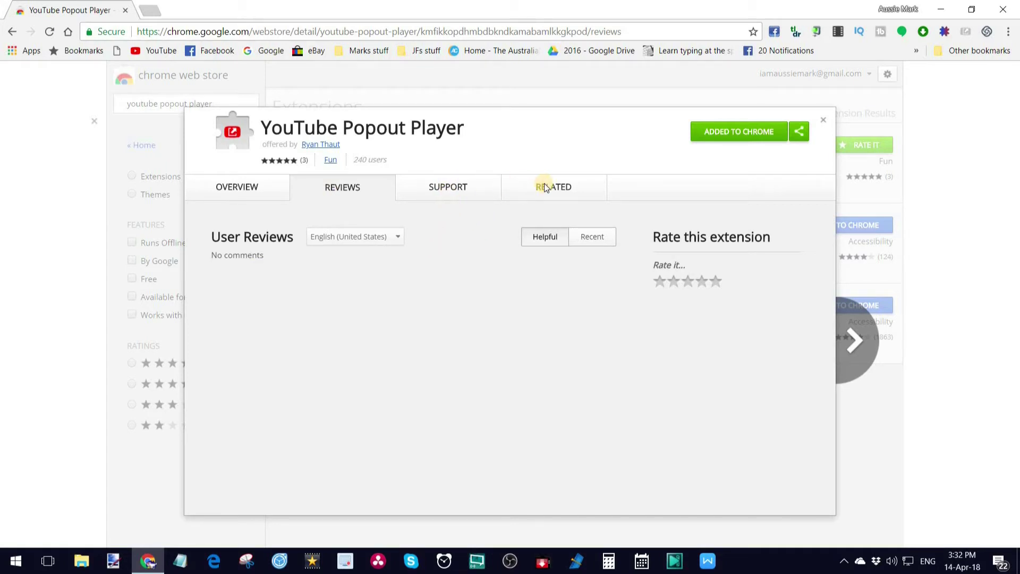
left_click(237, 186)
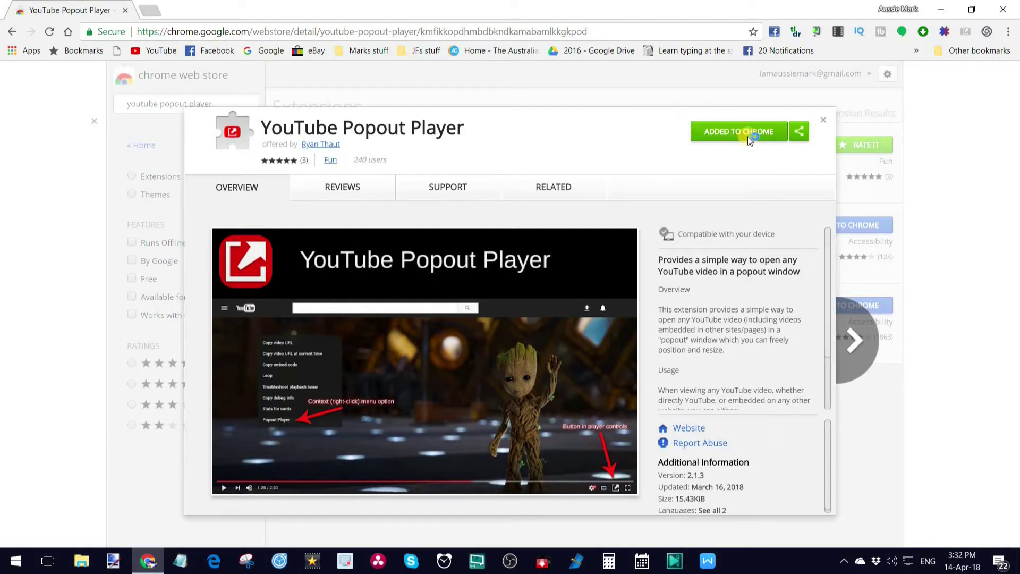
Step: Close the extension listing and bring up the Popout Player toolbar icon's options menu
left_click(824, 119)
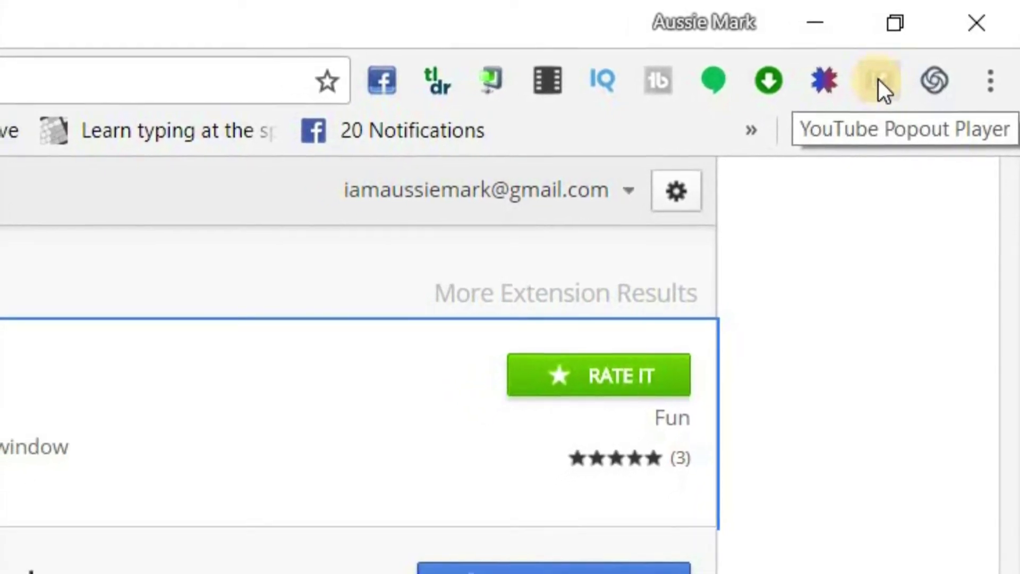
right_click(876, 84)
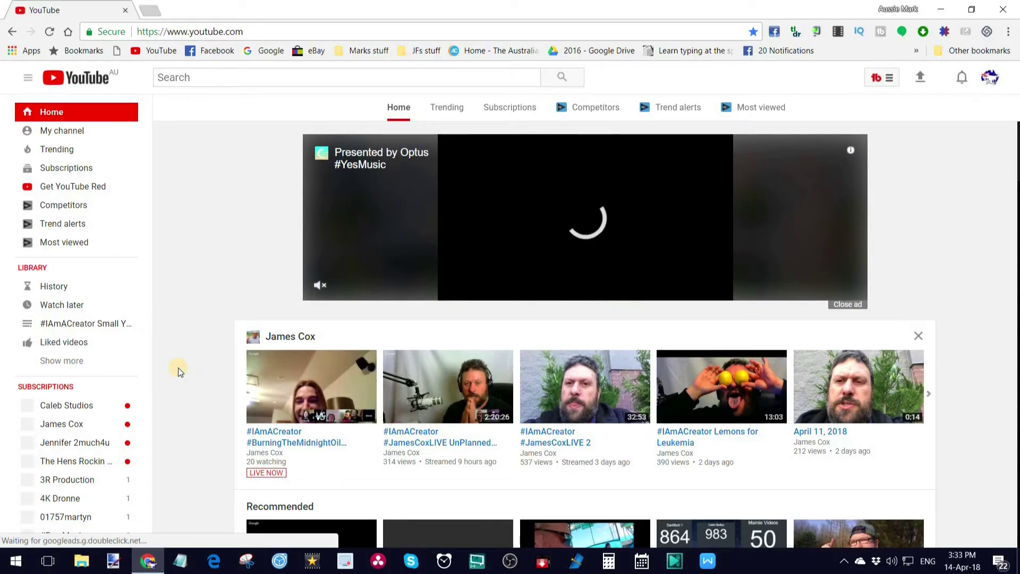
Step: Open the #IAmACreator #BurningTheMidnightOil live stream, mute it, and reveal the player controls
left_click(333, 381)
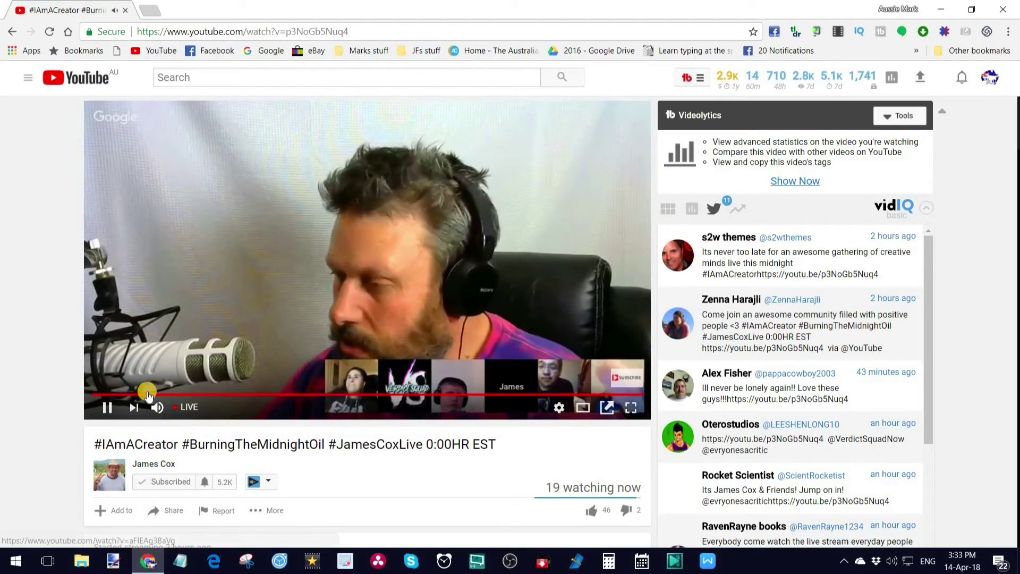
left_click(157, 407)
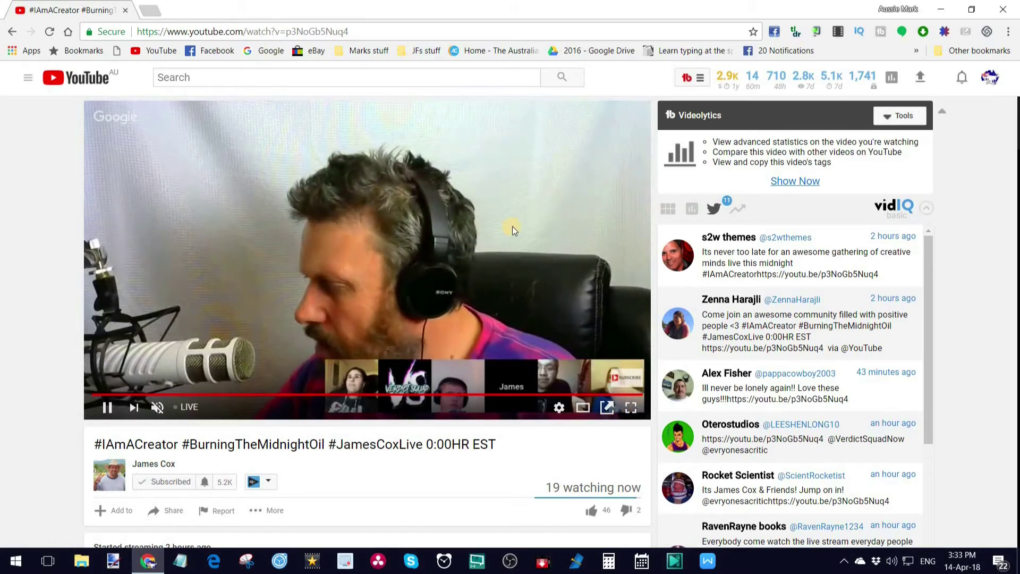
scroll(982, 178, "down", 5)
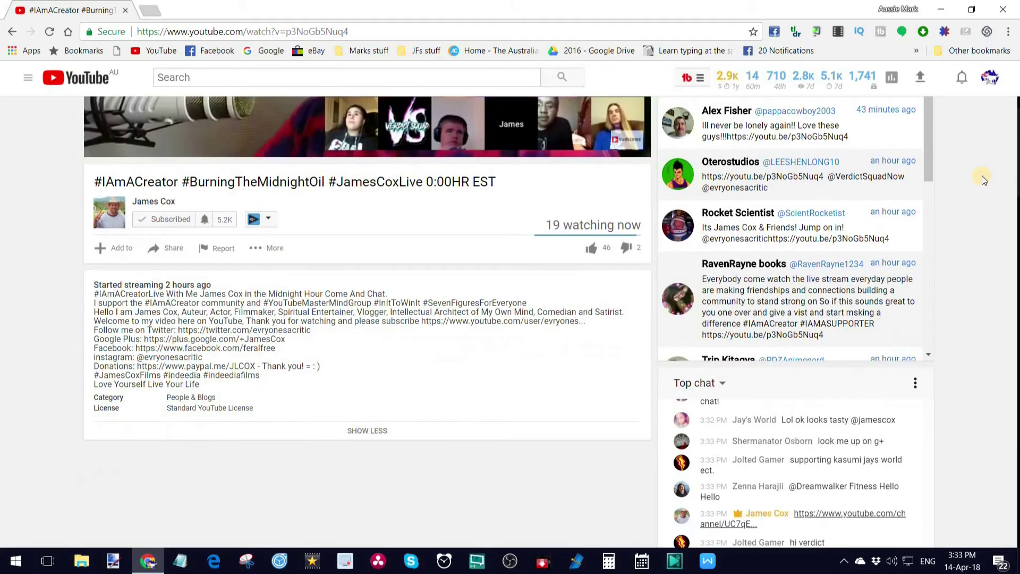
scroll(974, 186, "down", 3)
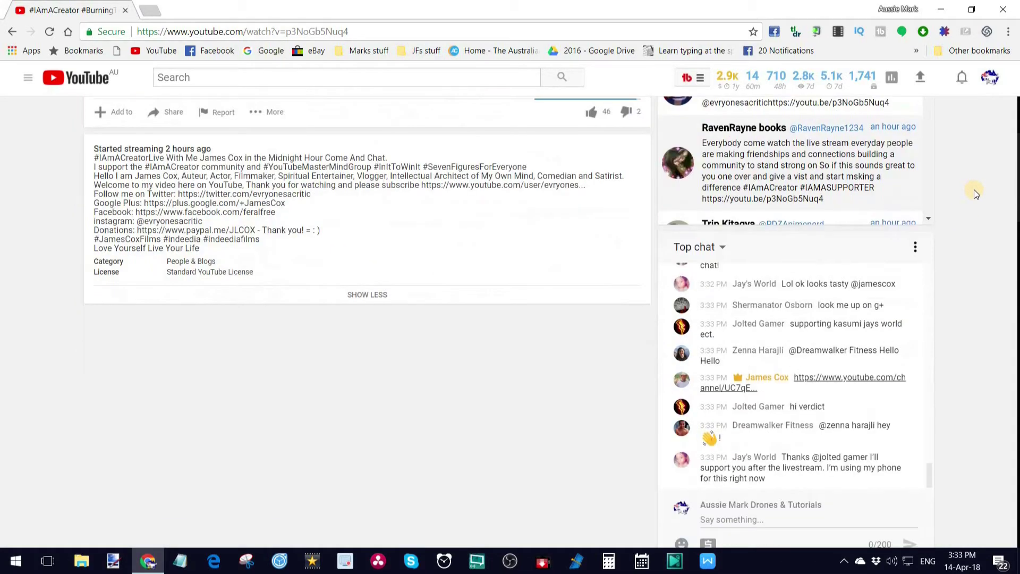
scroll(973, 190, "down", 3)
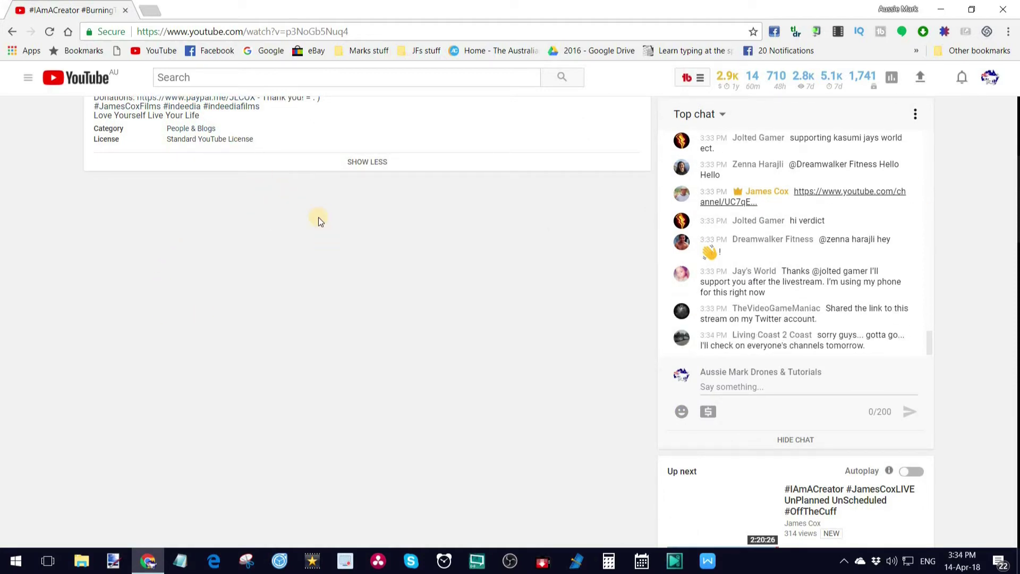
scroll(340, 260, "up", 1)
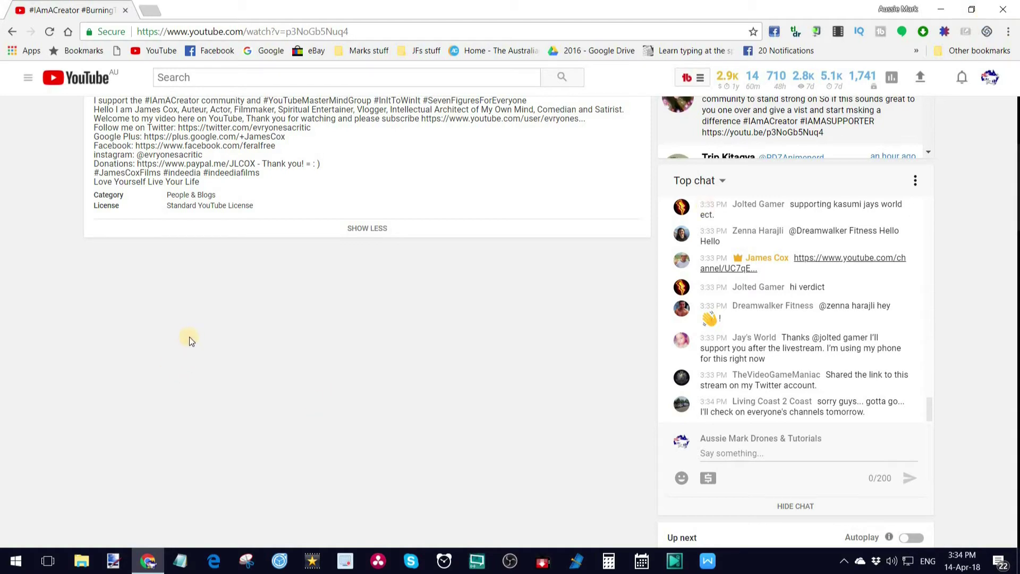
scroll(197, 349, "up", 8)
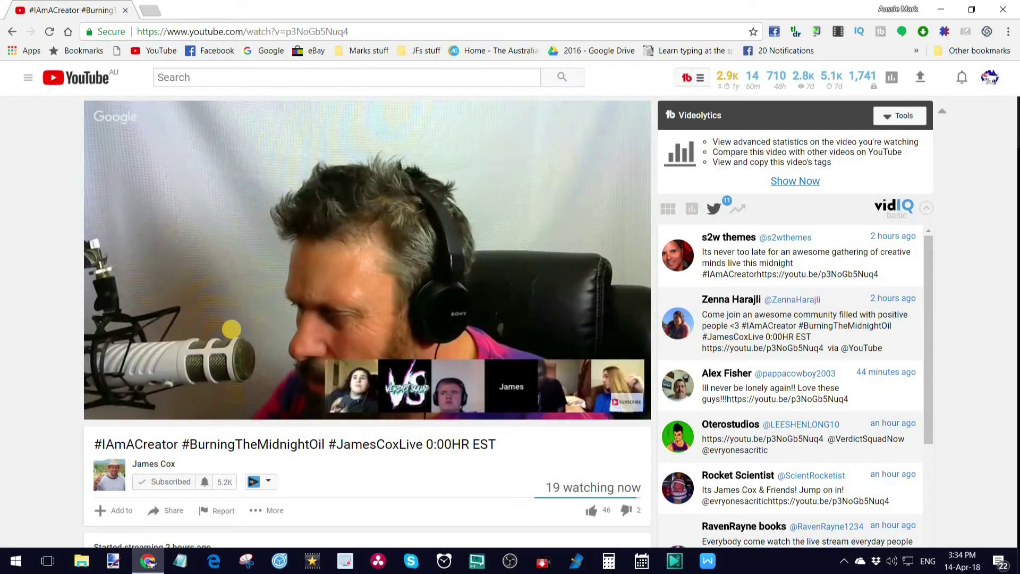
mouse_move(190, 166)
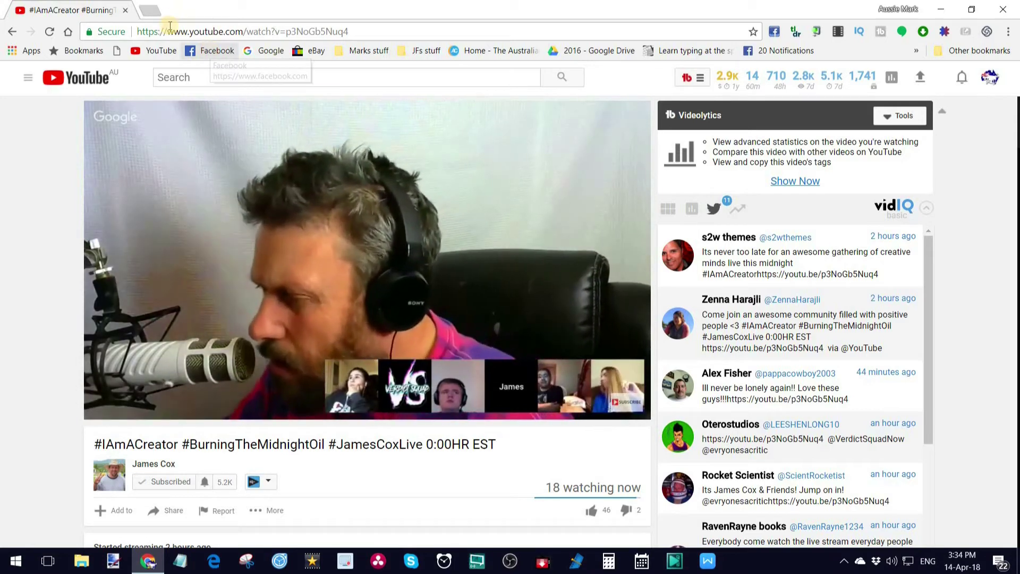
mouse_move(236, 142)
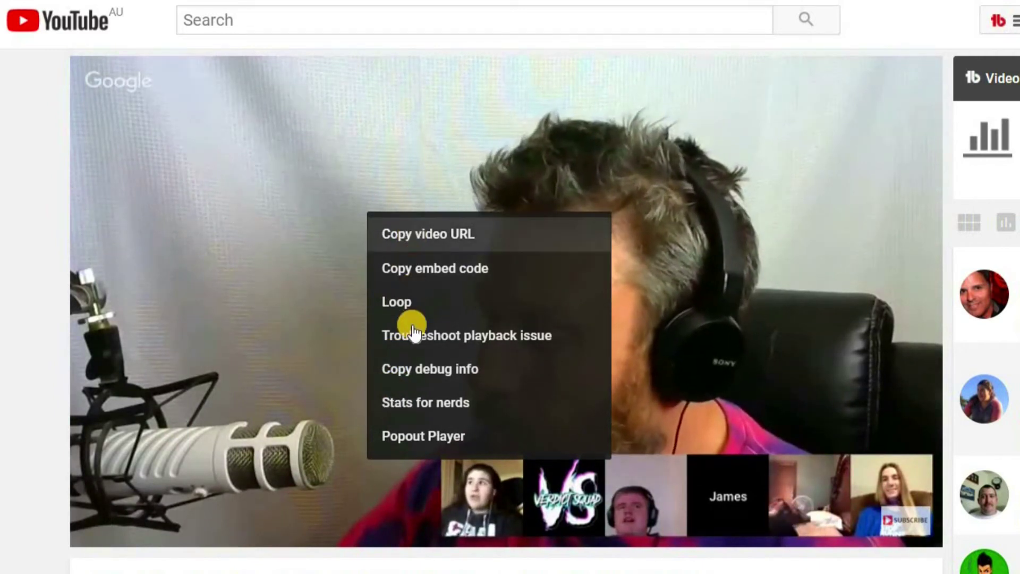
Step: Launch the live stream in a separate Popout Player window from the video's context menu
left_click(409, 436)
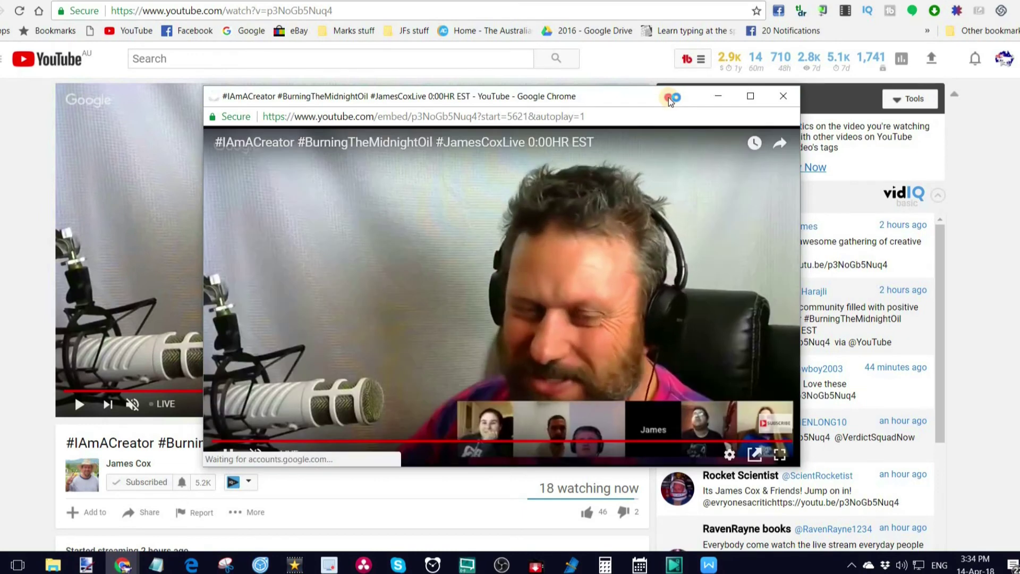
Step: Drag the popout player window to the top-left corner of the screen
left_click_drag(670, 102, 448, 7)
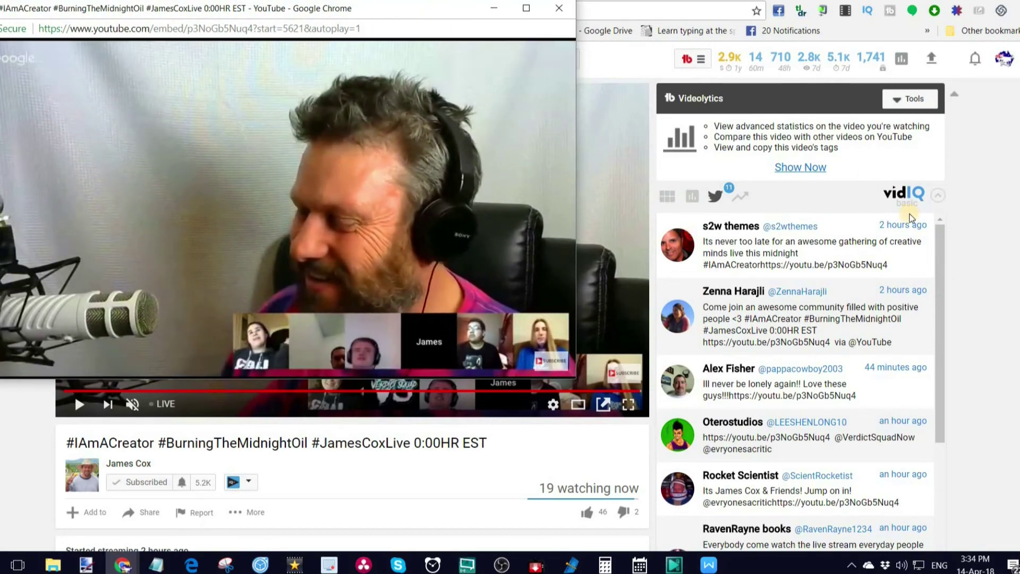
scroll(996, 170, "down", 4)
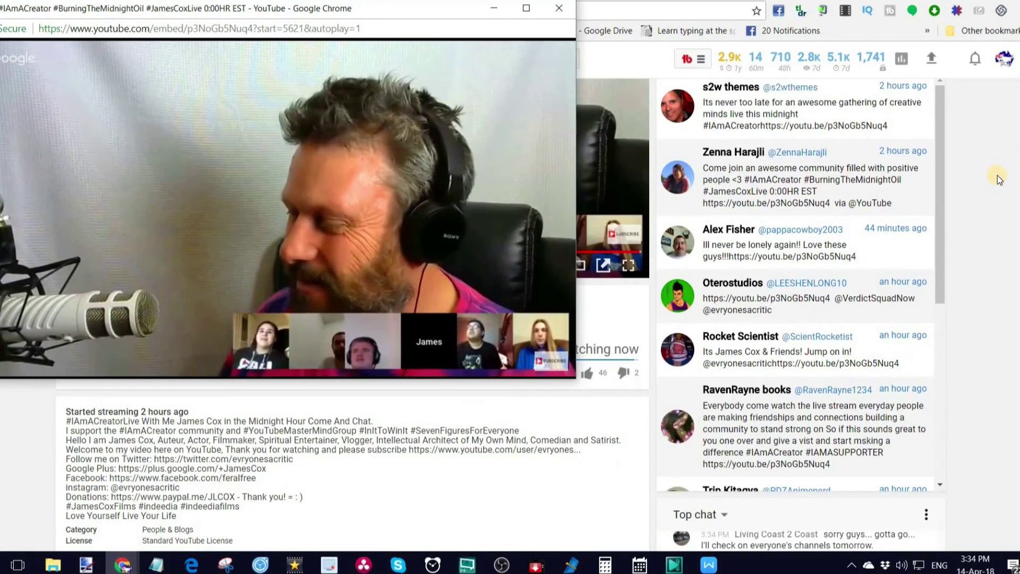
scroll(996, 175, "down", 3)
scroll(996, 176, "up", 4)
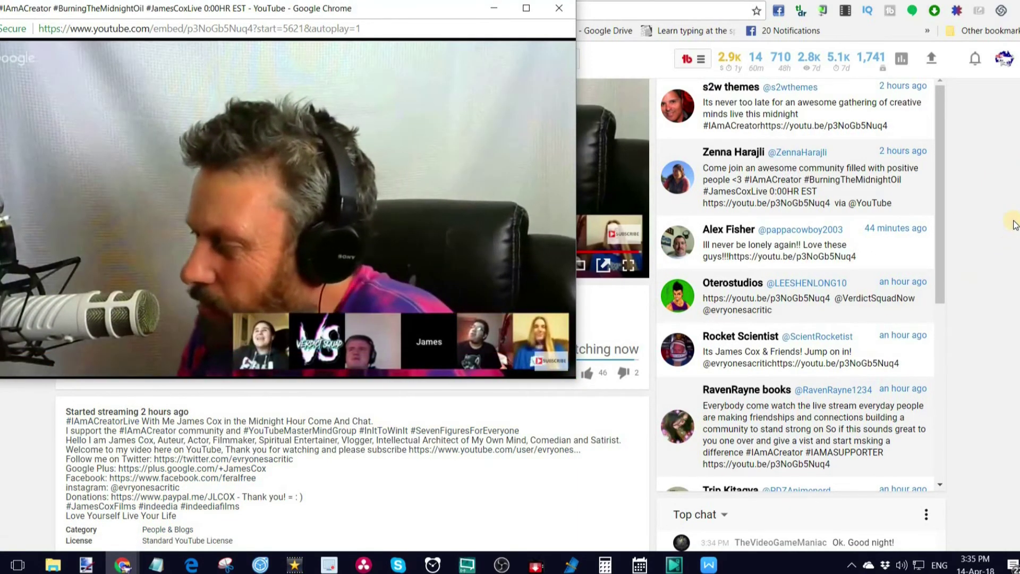
scroll(1002, 212, "down", 3)
scroll(1001, 210, "down", 5)
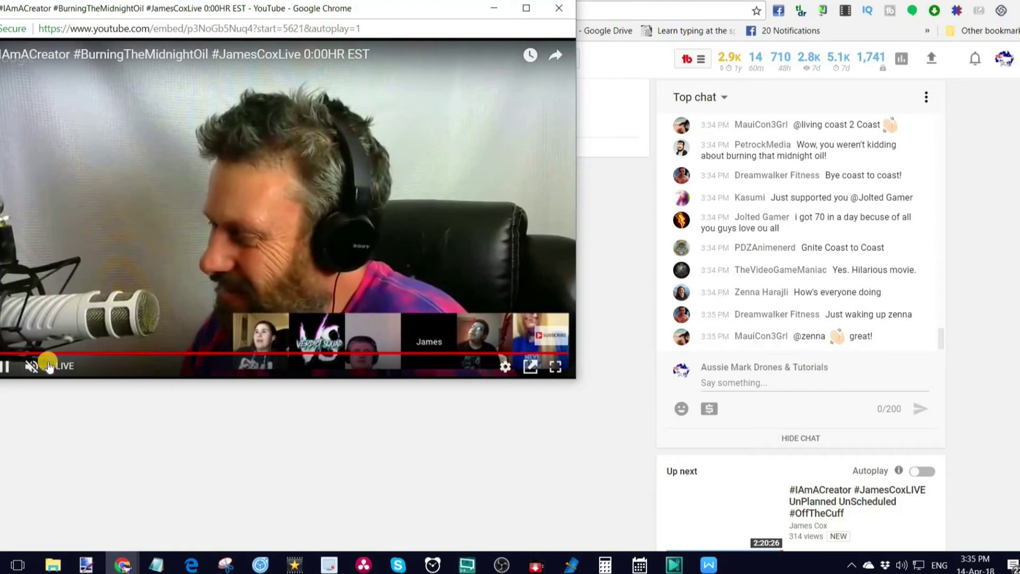
Step: Scroll the YouTube watch page down past the live chat to the Up next videos
scroll(1004, 259, "down", 5)
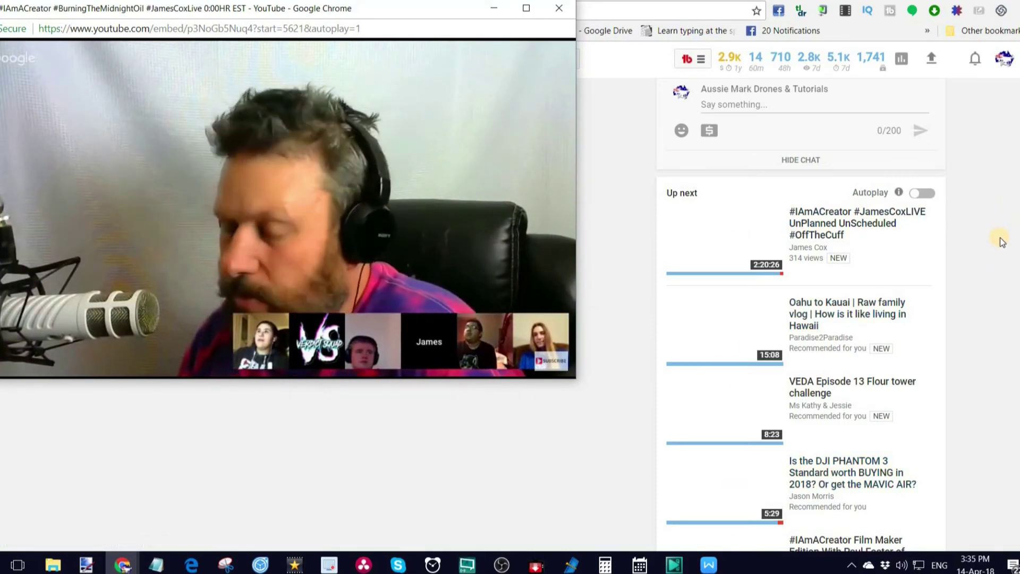
scroll(999, 239, "down", 1)
scroll(1000, 241, "down", 1)
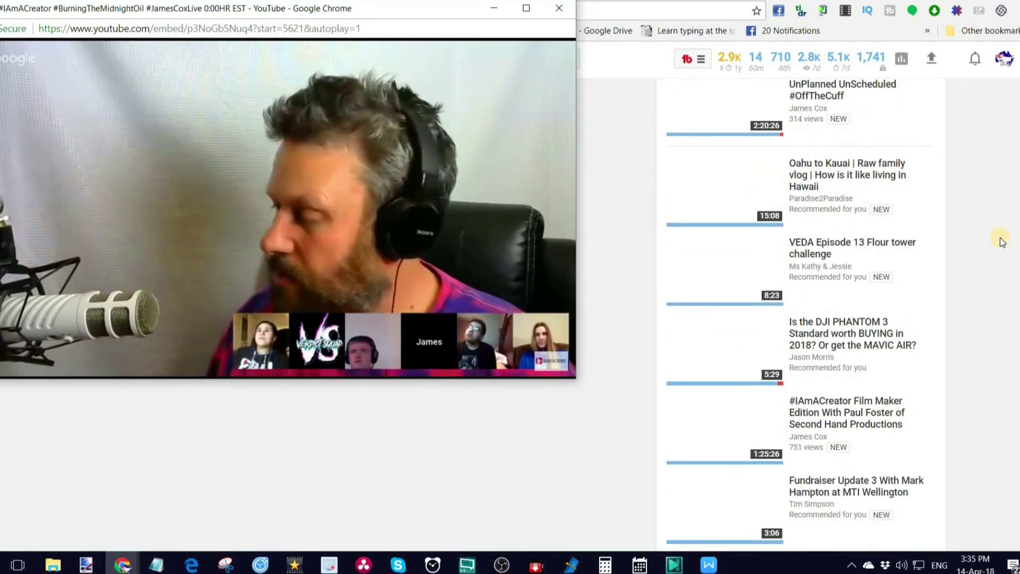
scroll(1000, 241, "down", 2)
scroll(1000, 240, "down", 10)
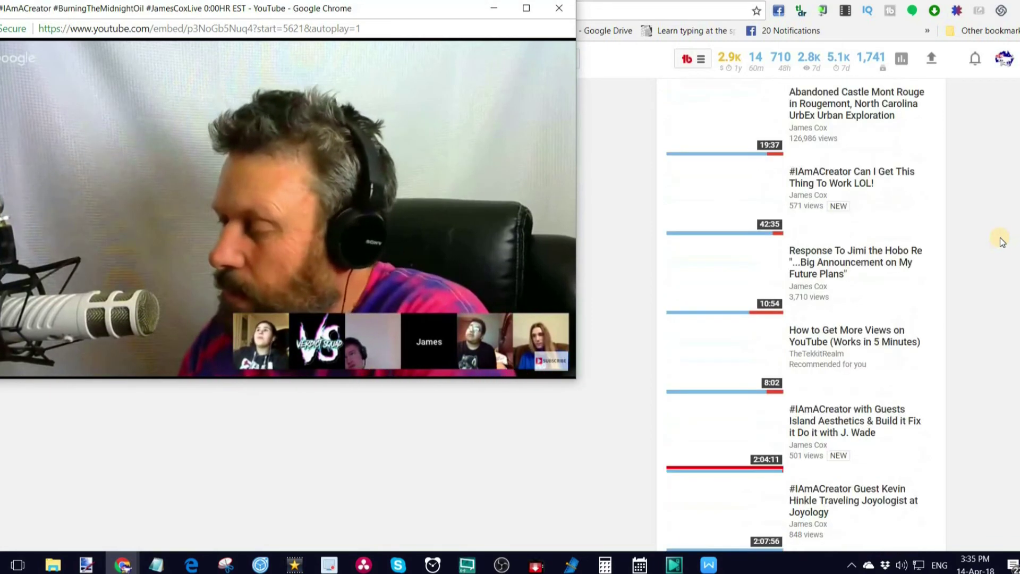
scroll(1001, 241, "down", 5)
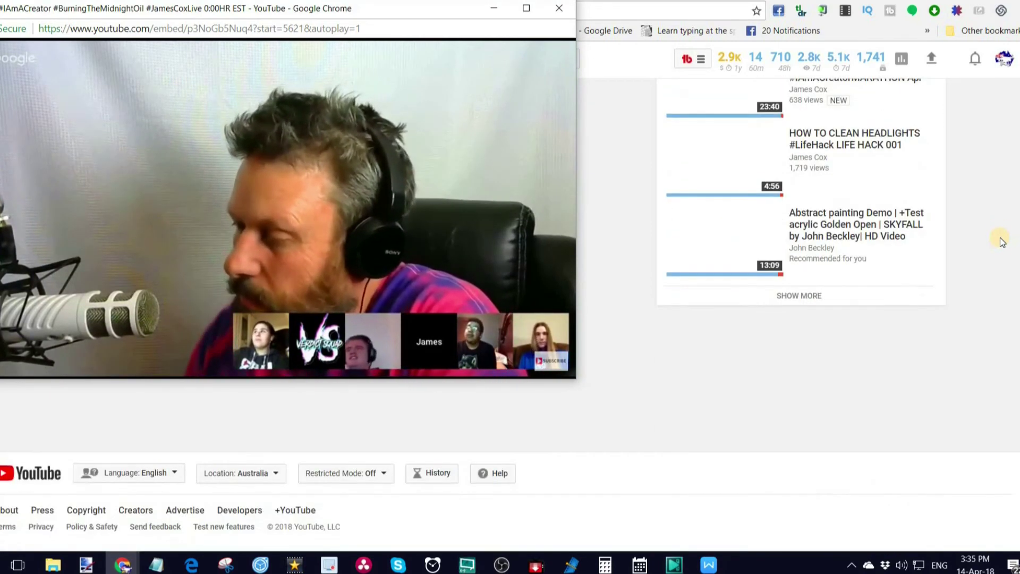
scroll(1001, 242, "up", 4)
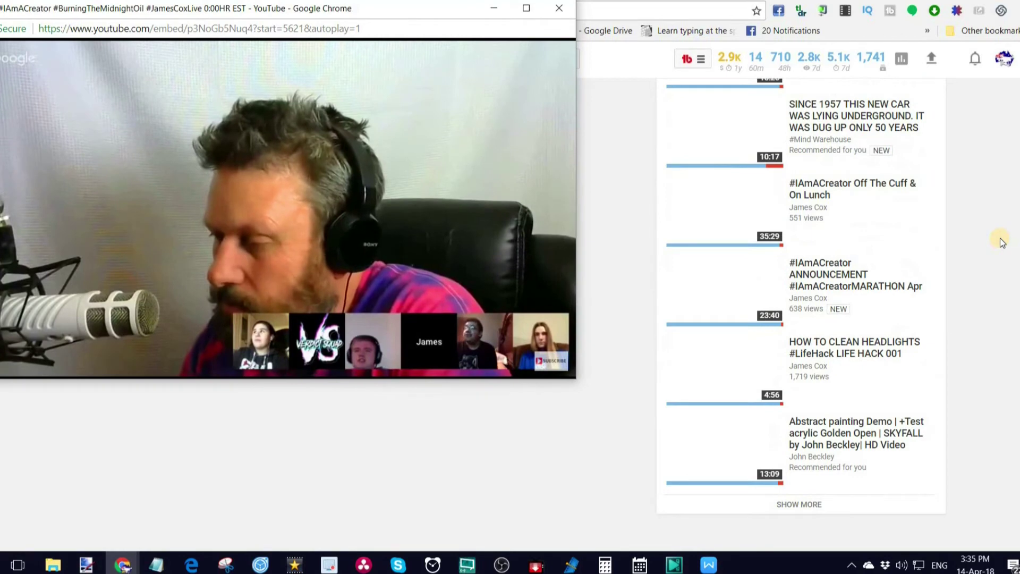
scroll(1001, 241, "up", 7)
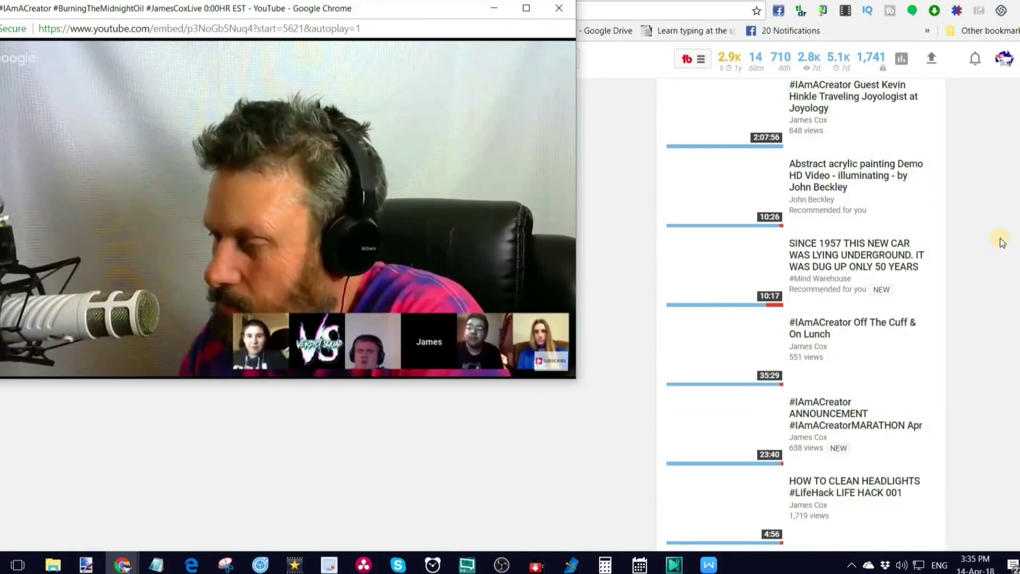
scroll(1001, 242, "up", 1)
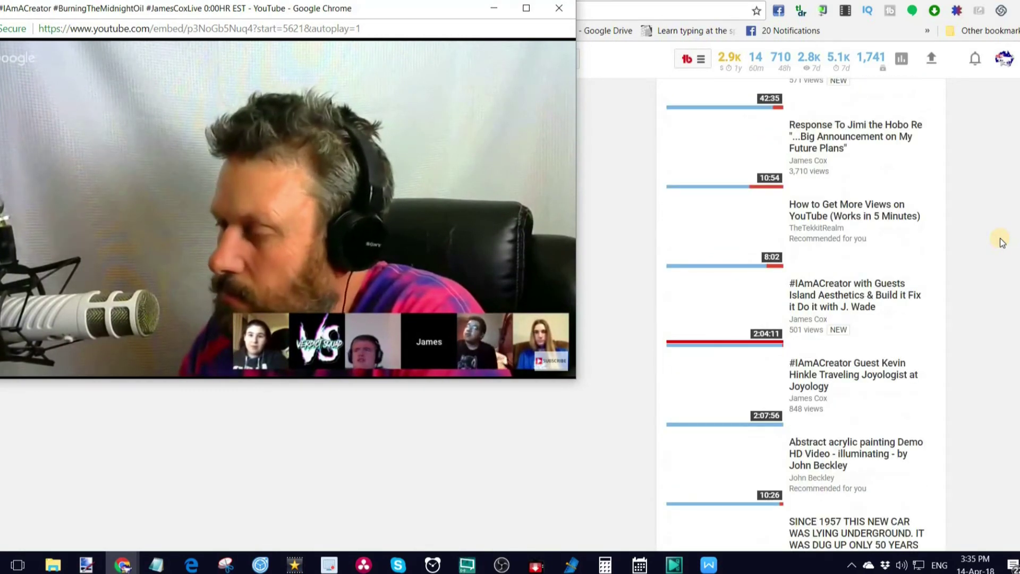
scroll(1002, 242, "up", 14)
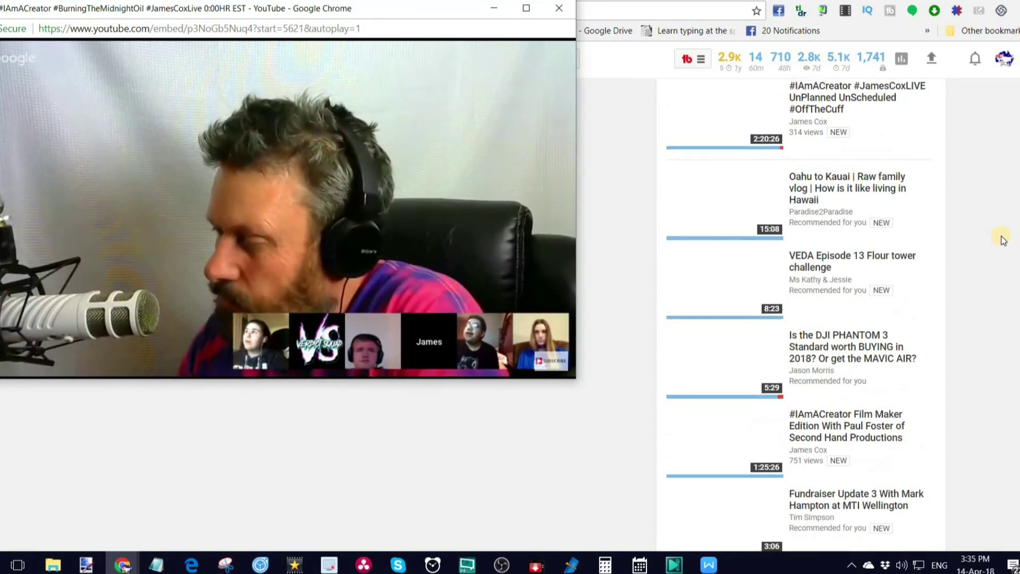
scroll(1002, 239, "down", 2)
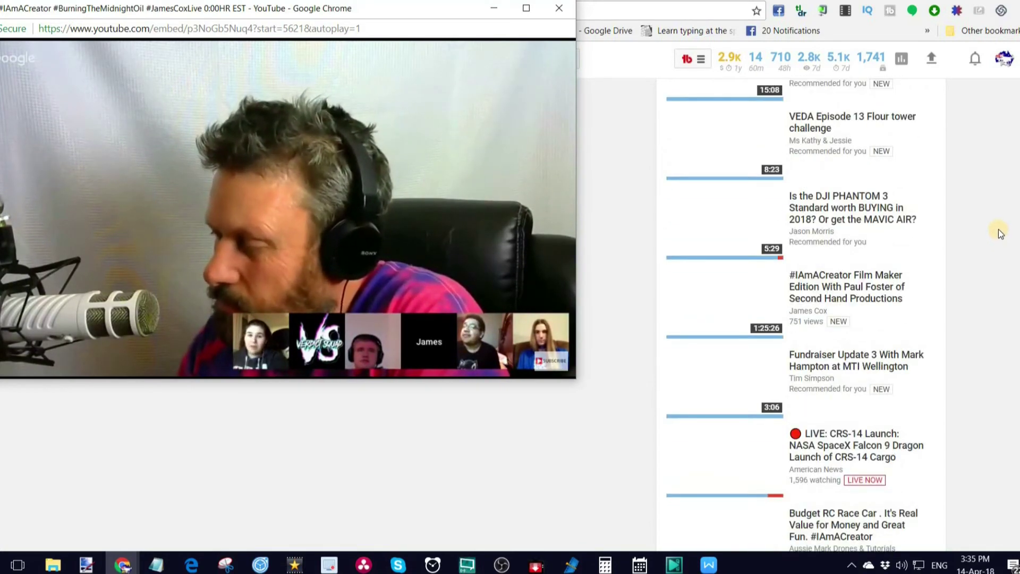
scroll(1001, 234, "down", 3)
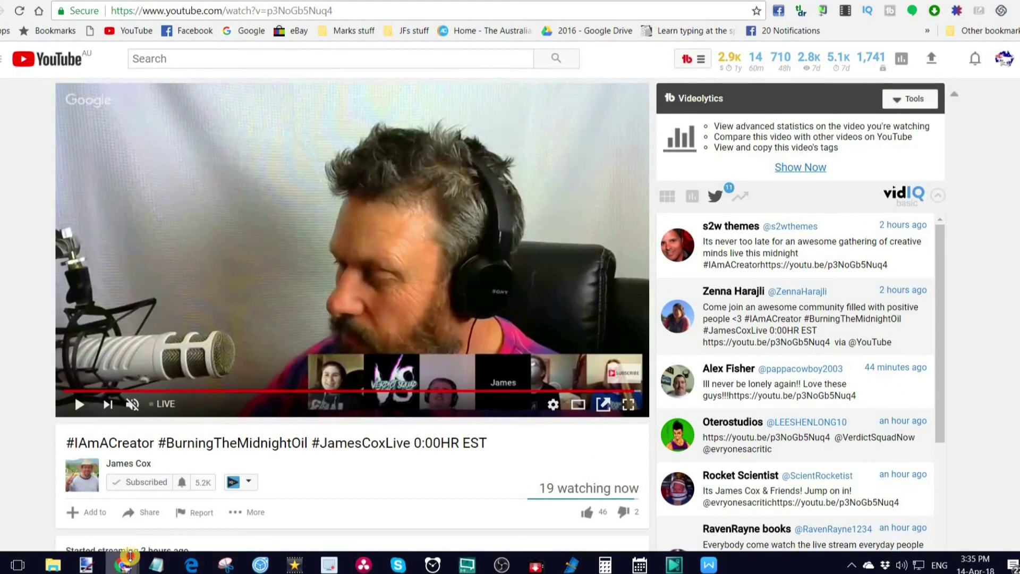
Step: Bring the popout player window back to the front from Chrome's taskbar window previews
left_click(136, 563)
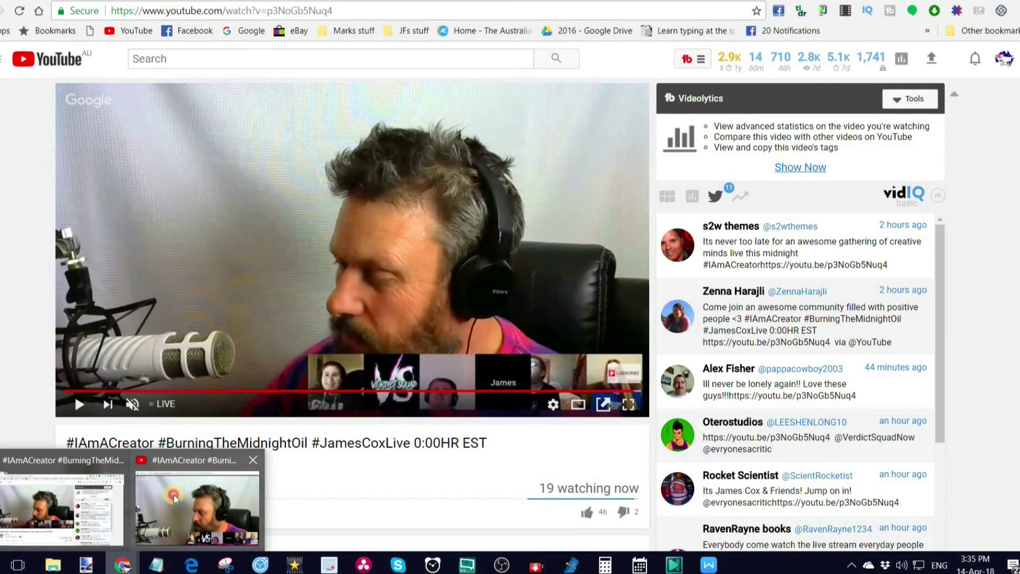
left_click(200, 496)
scroll(982, 243, "down", 13)
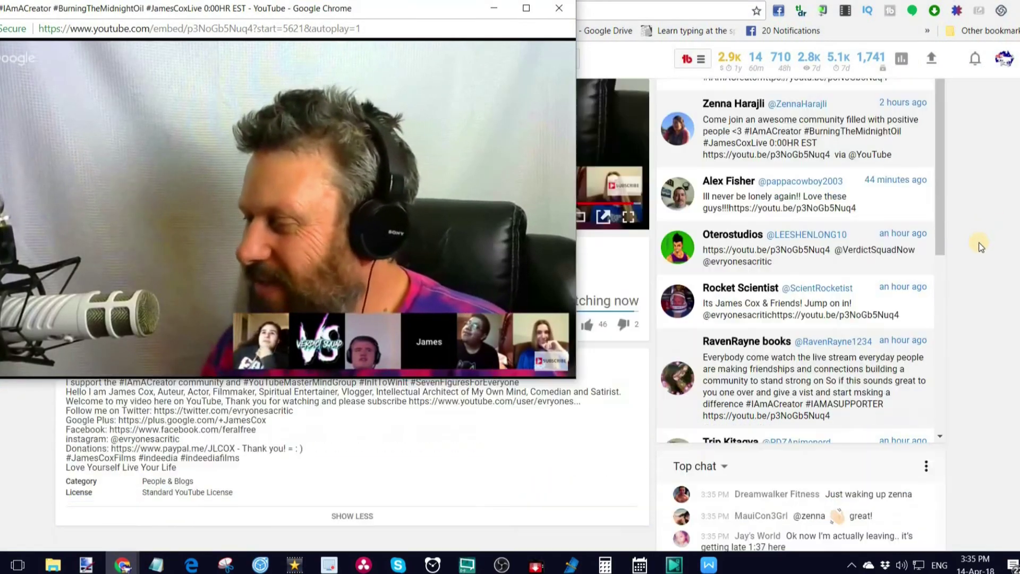
scroll(981, 243, "up", 10)
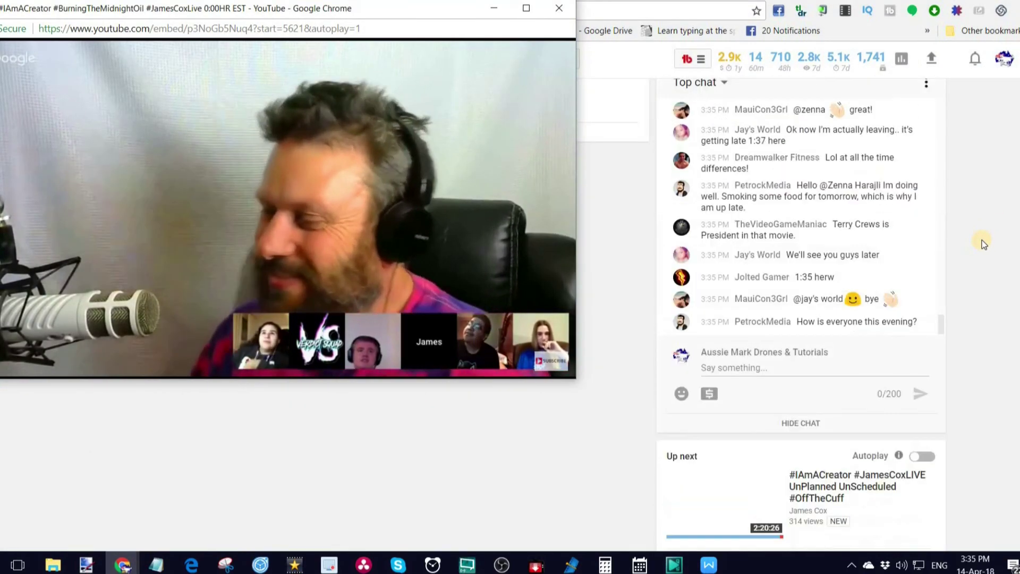